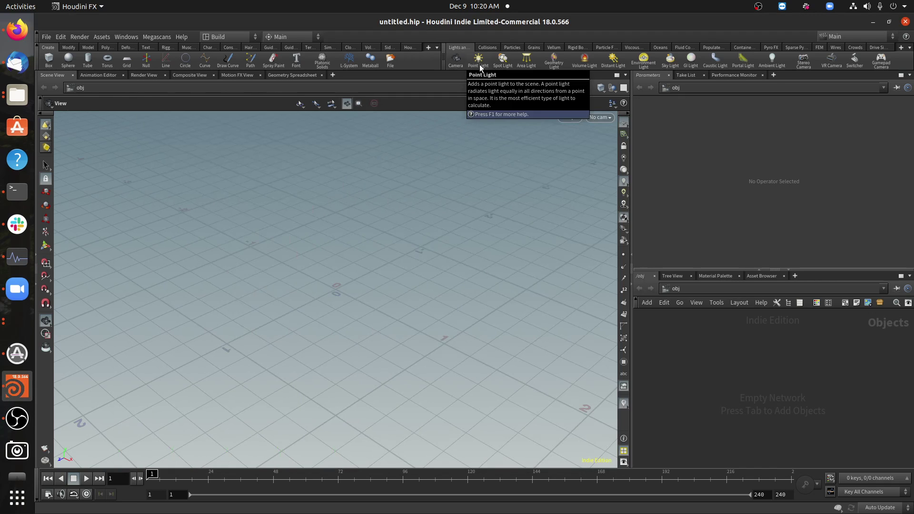
# Switch to Quixel Bridge, reposition its window over Houdini and look over the moss surface materials
pyautogui.click(17, 321)
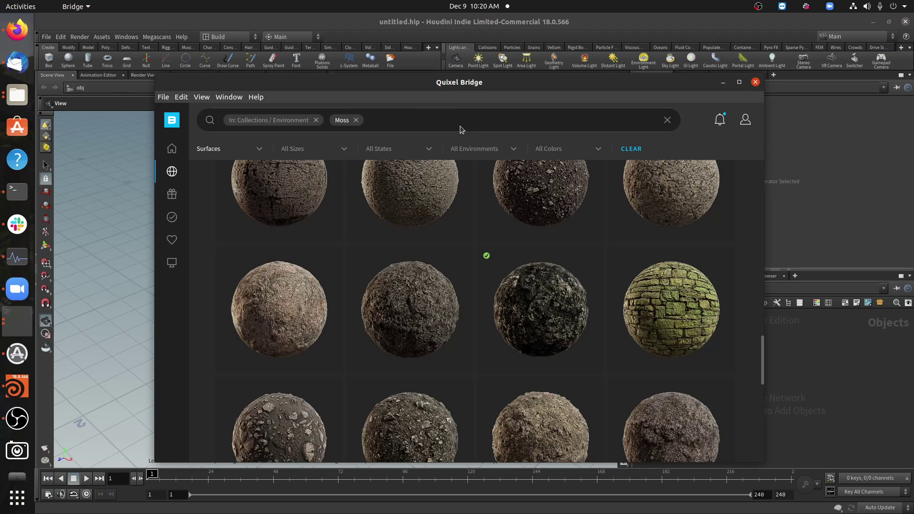
pyautogui.moveTo(430, 82); pyautogui.dragTo(466, 37)
pyautogui.scroll(-2, 542, 214)
pyautogui.scroll(2, 543, 222)
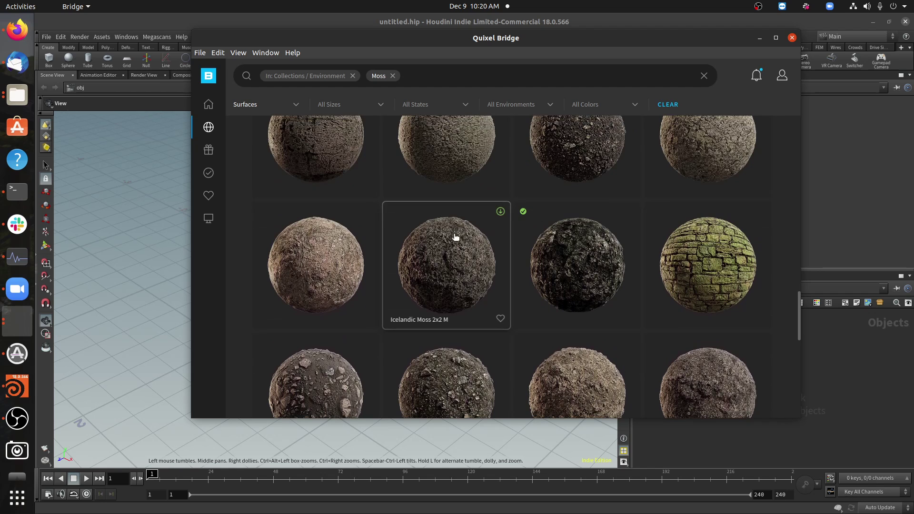
# Switch to Firefox and read the Quixel help article on installing and using the Megascans plugin for SideFX Houdini
pyautogui.click(17, 30)
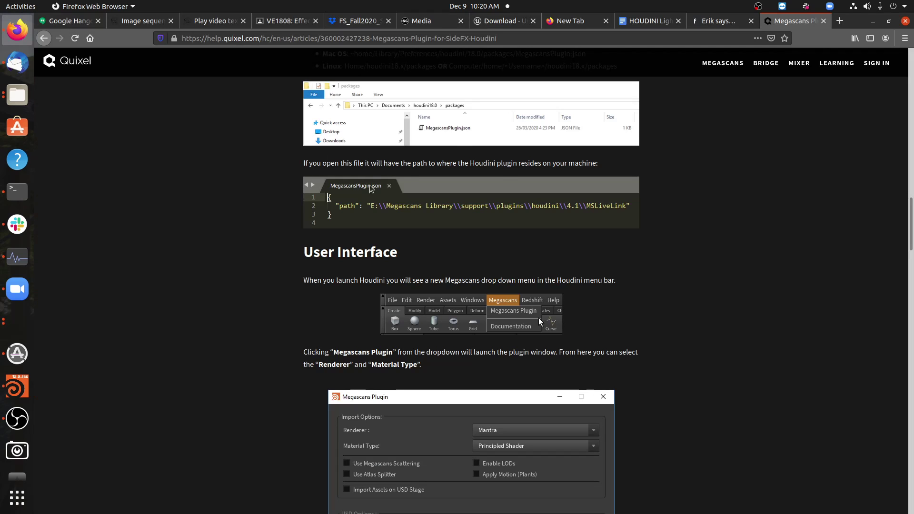
pyautogui.click(510, 41)
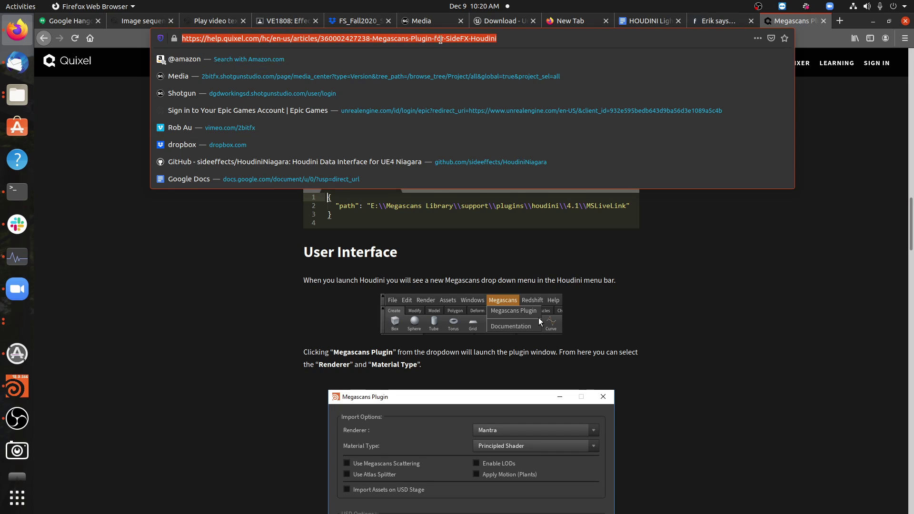
pyautogui.click(271, 275)
pyautogui.scroll(7, 350, 322)
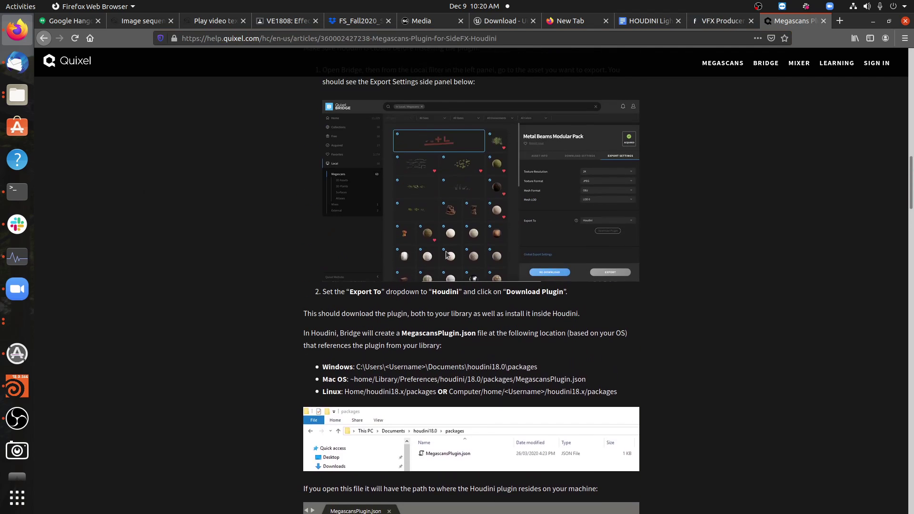
pyautogui.scroll(3, 446, 255)
pyautogui.scroll(-8, 362, 205)
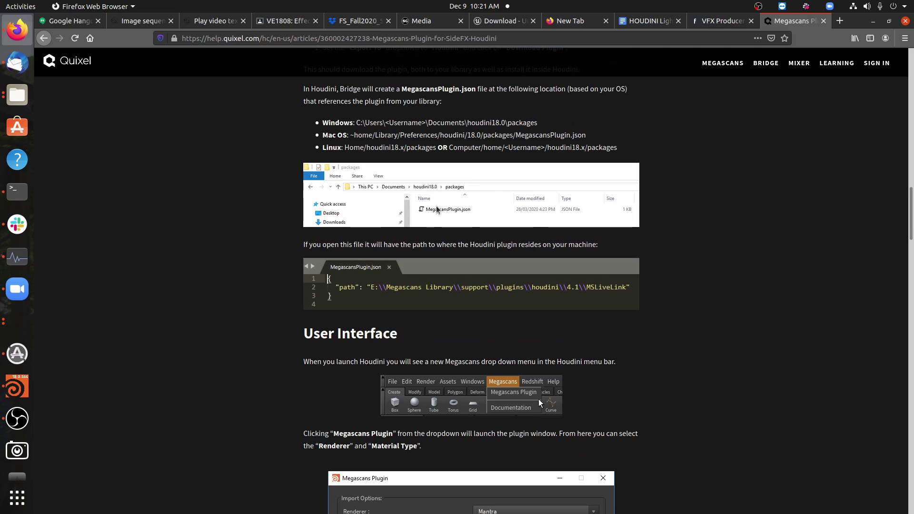
pyautogui.scroll(-2, 438, 215)
pyautogui.scroll(-5, 439, 215)
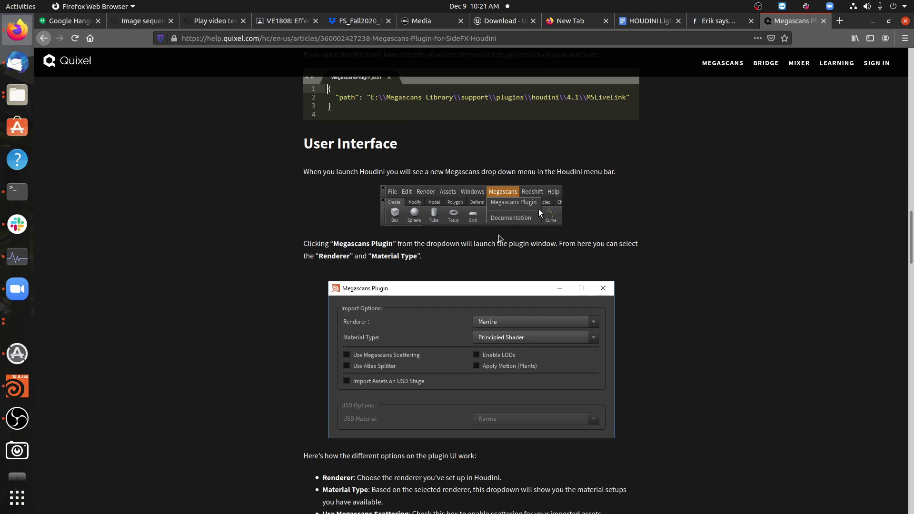
# Switch to Houdini, open the Megascans Plugin settings and inspect the available material types and renderers
pyautogui.click(17, 386)
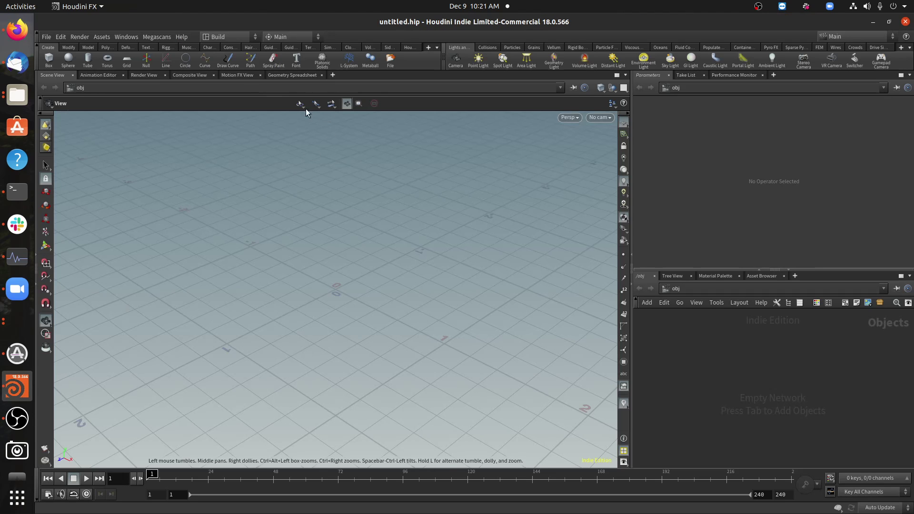
pyautogui.click(159, 37)
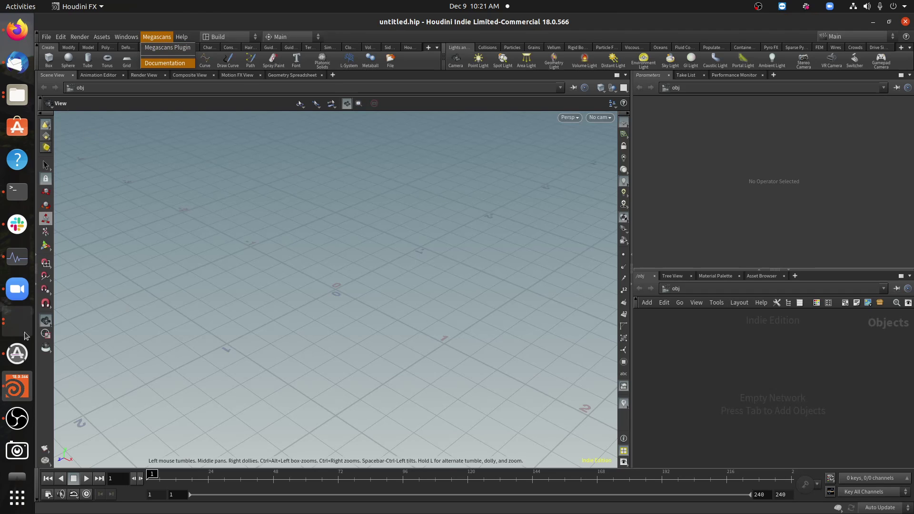
pyautogui.click(162, 49)
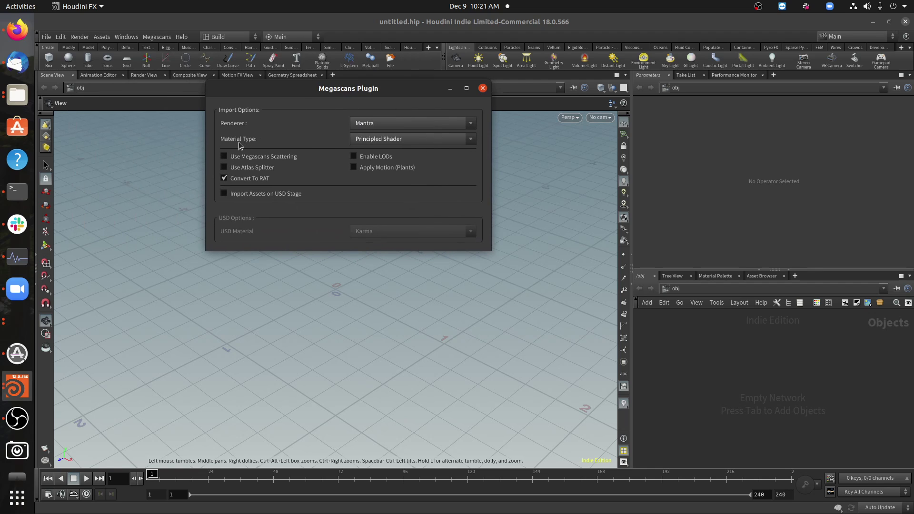
pyautogui.click(399, 139)
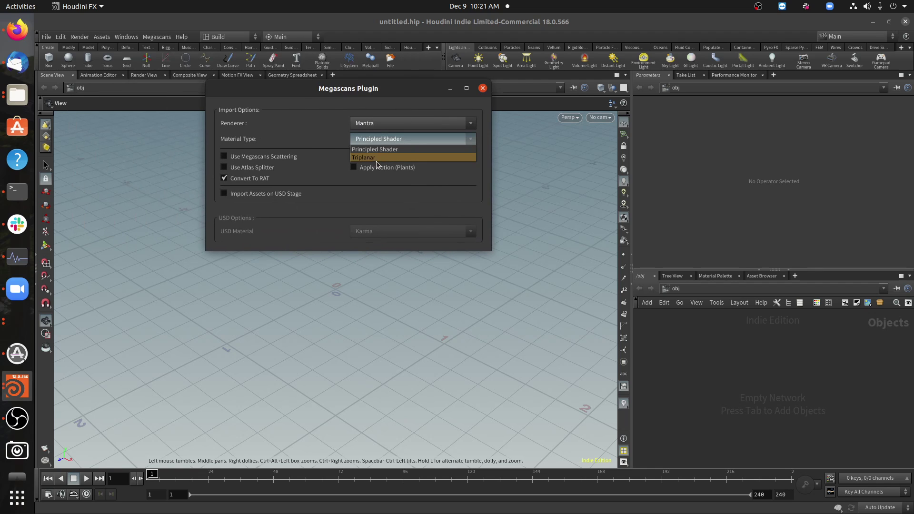
pyautogui.click(358, 157)
pyautogui.click(367, 125)
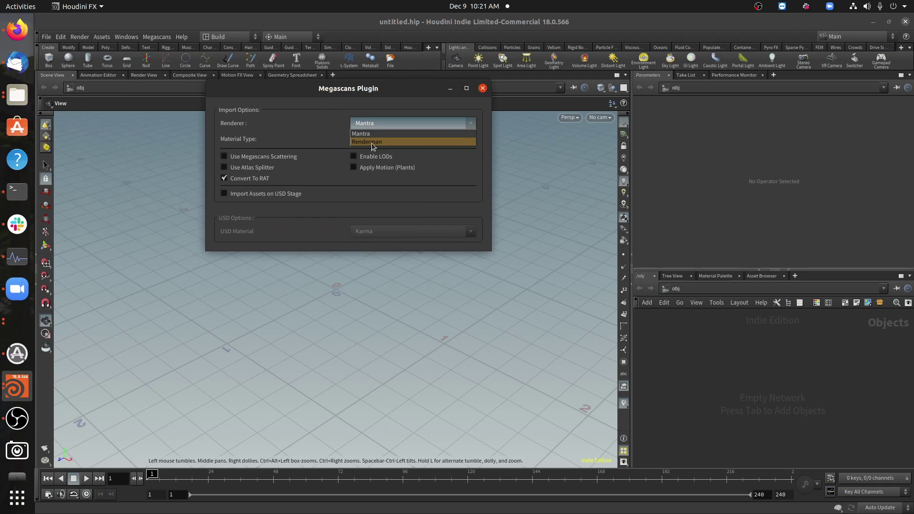
pyautogui.click(297, 122)
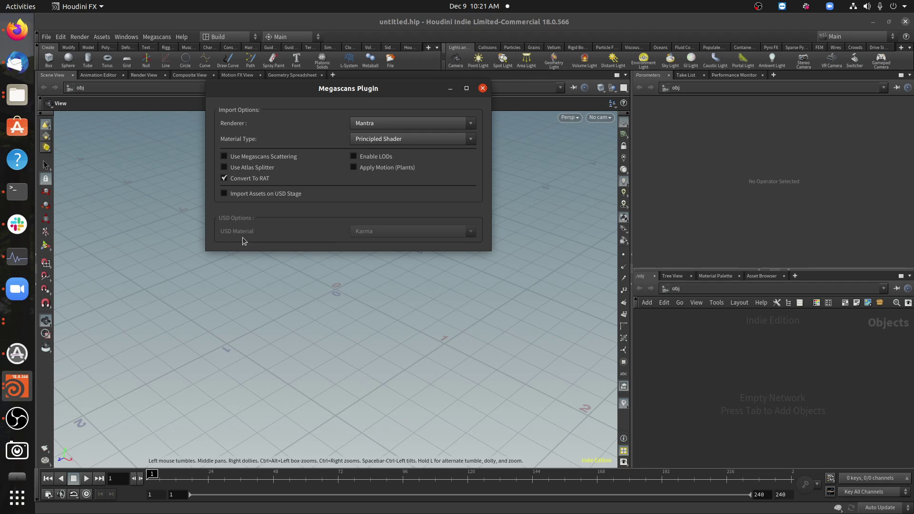
# Enable Import Assets on USD Stage to inspect the USD material choices, disable it again and close the plugin settings
pyautogui.click(235, 194)
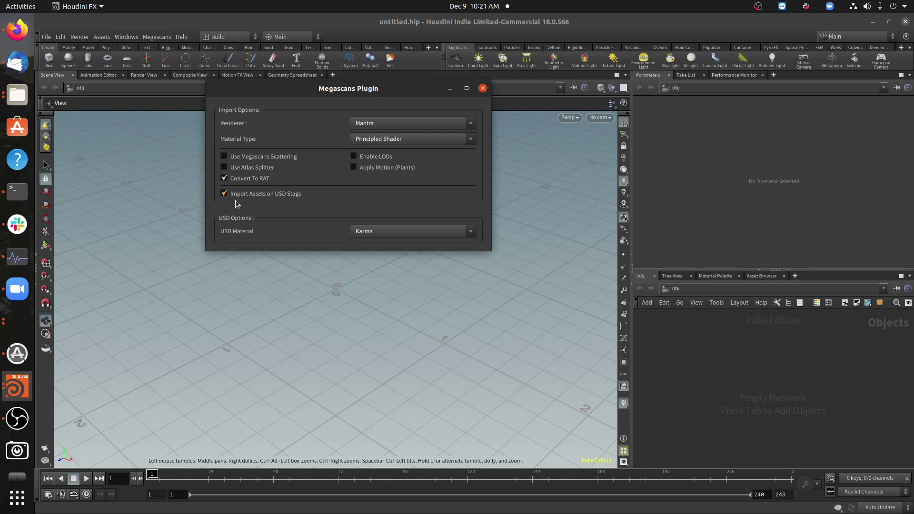
pyautogui.click(390, 236)
pyautogui.click(387, 233)
pyautogui.click(225, 194)
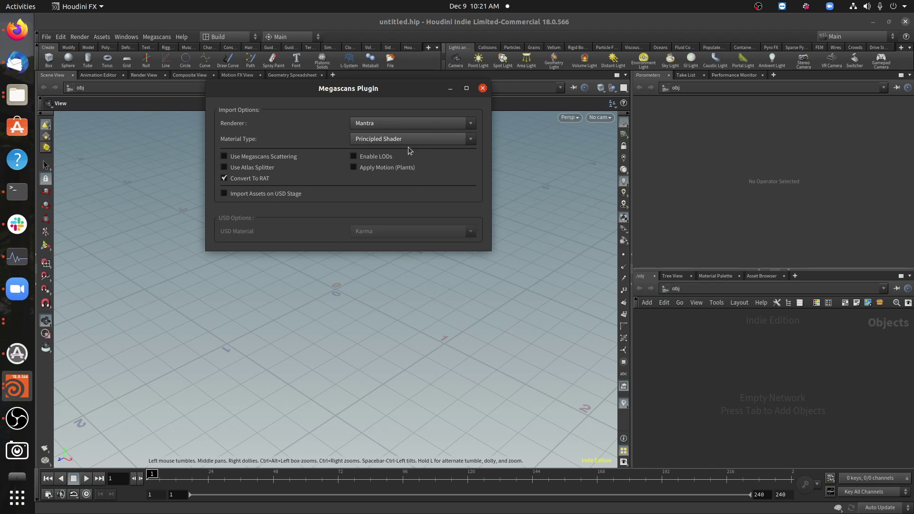
pyautogui.click(482, 88)
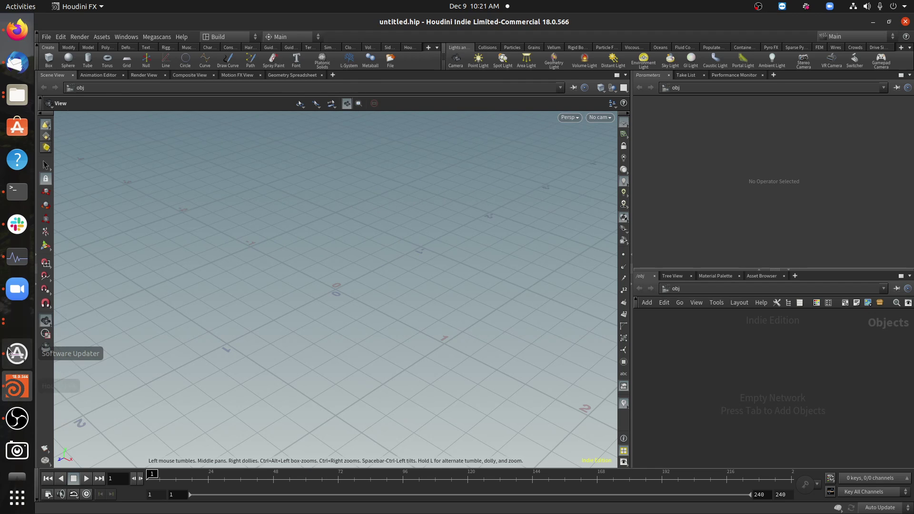
# Switch to Quixel Bridge and remove the Moss and Collections / Environment filters from the asset search
pyautogui.click(9, 325)
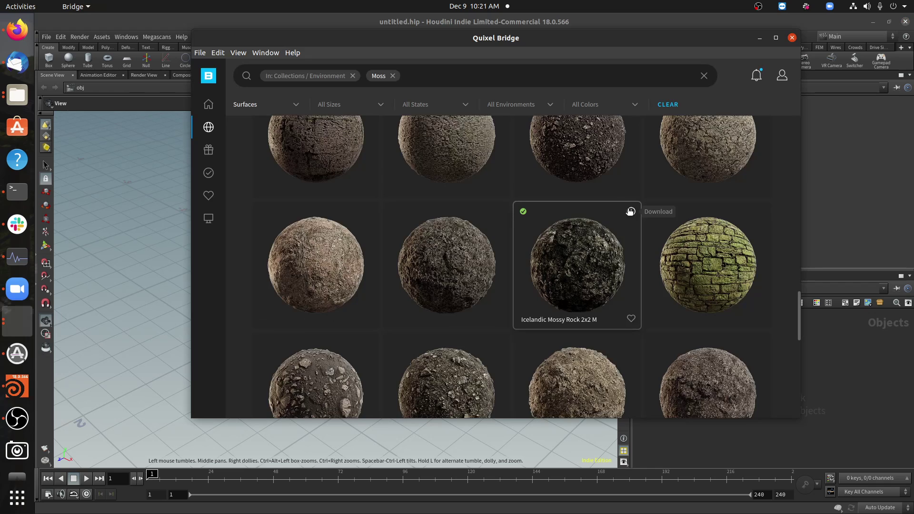
pyautogui.scroll(3, 631, 215)
pyautogui.scroll(-1, 635, 225)
pyautogui.scroll(3, 349, 137)
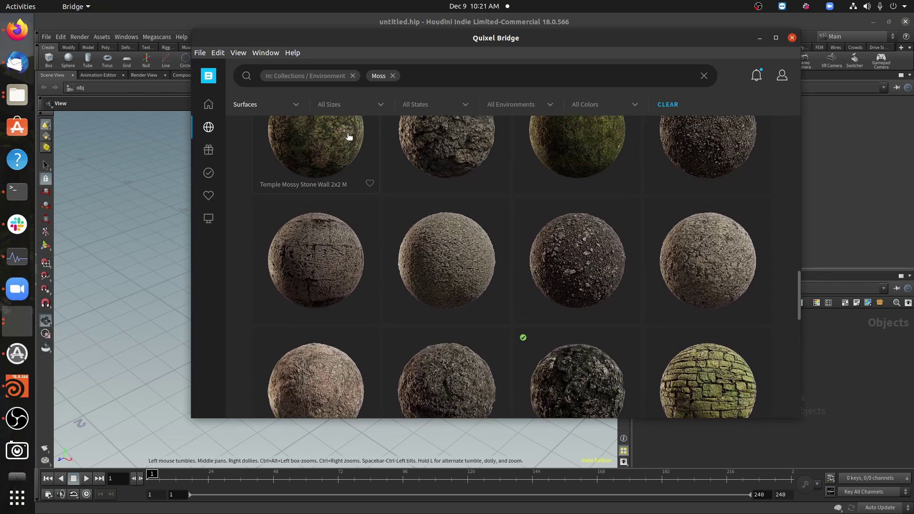
pyautogui.click(392, 76)
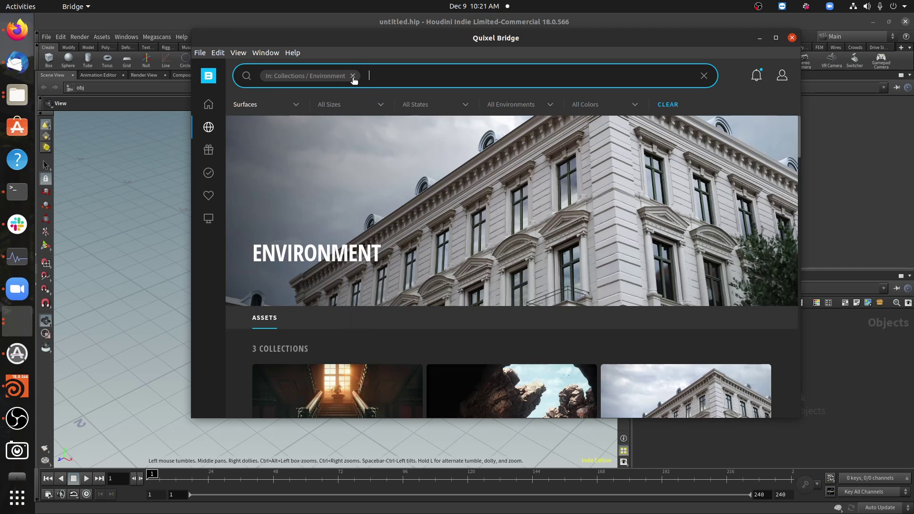
pyautogui.click(352, 76)
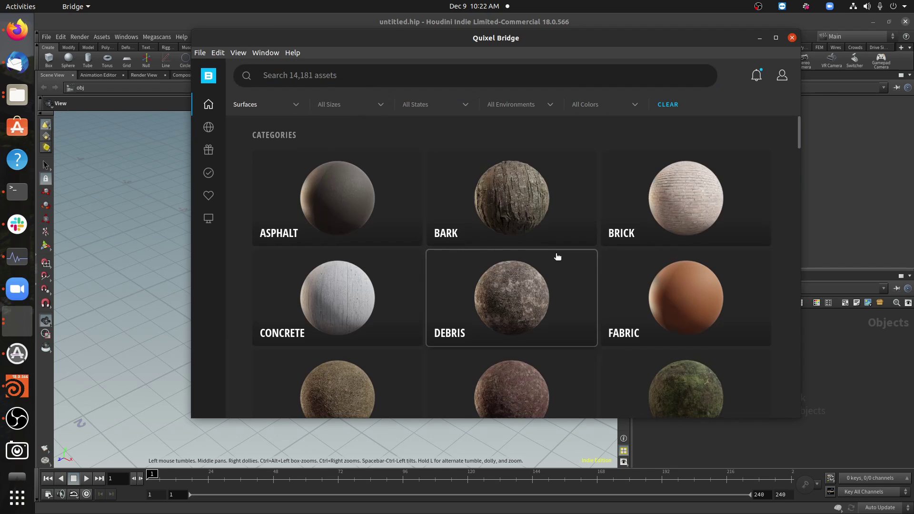
# Open the 3D Plants section of Home and browse its plant categories and trending assets
pyautogui.scroll(-3, 556, 257)
pyautogui.scroll(2, 555, 257)
pyautogui.moveTo(208, 104)
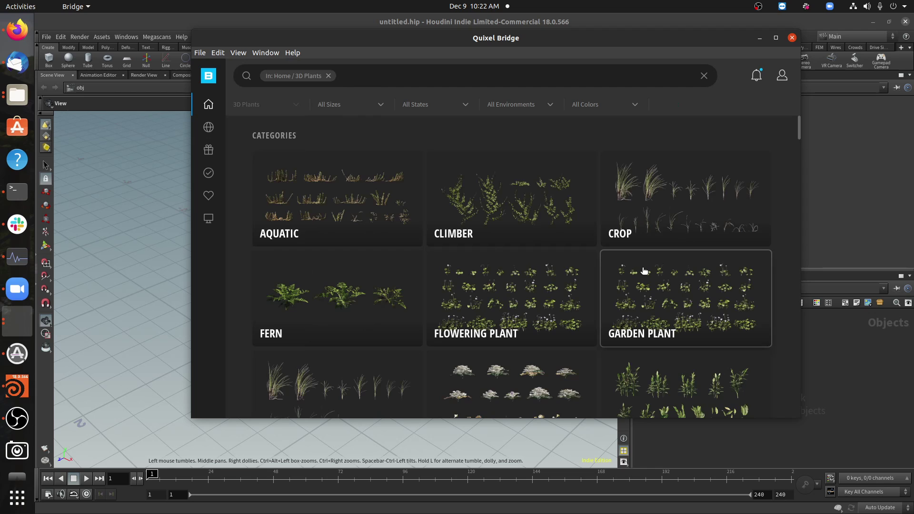
pyautogui.scroll(-3, 618, 281)
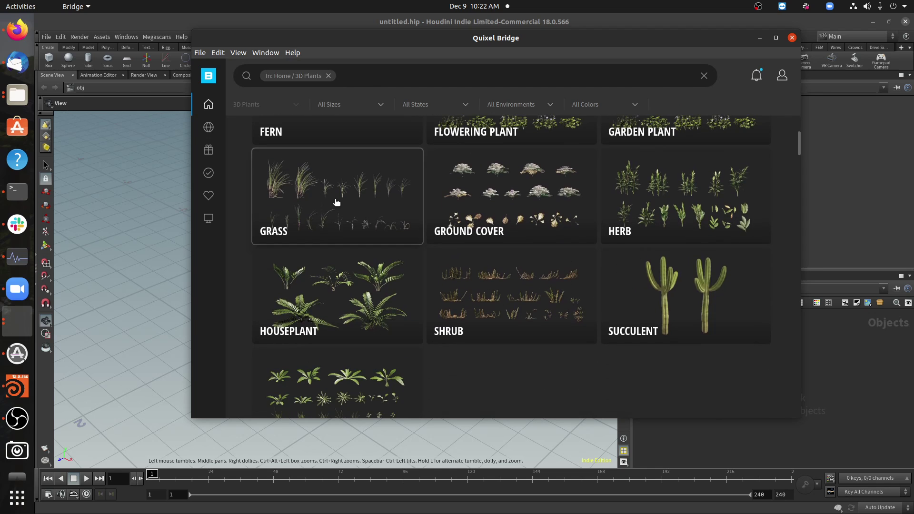
pyautogui.scroll(-1, 336, 203)
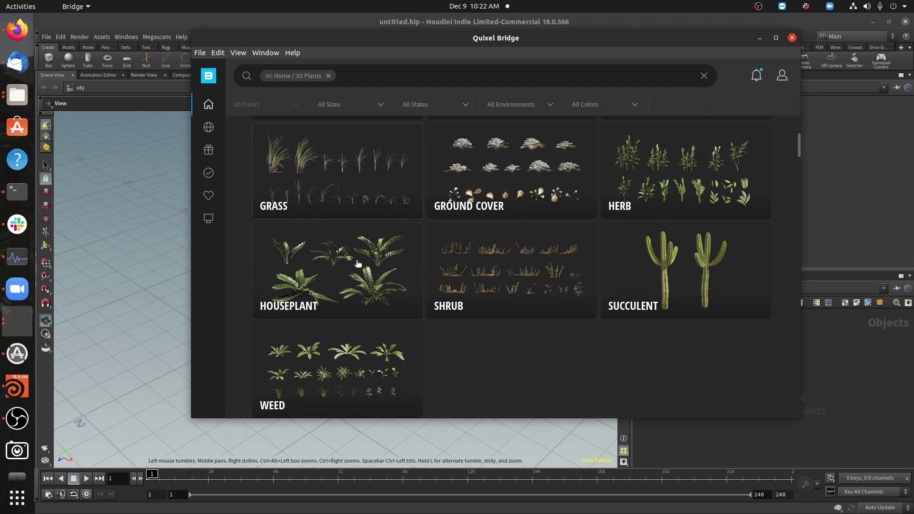
pyautogui.scroll(-3, 360, 274)
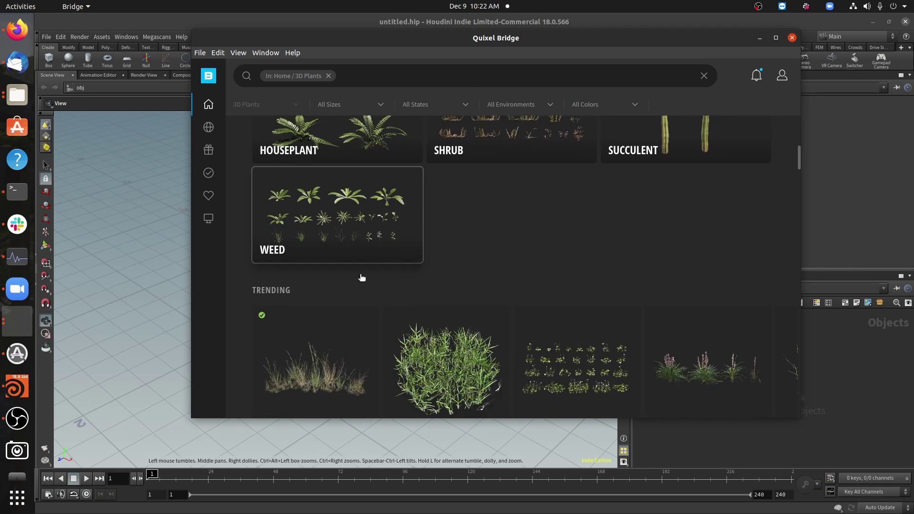
pyautogui.scroll(2, 359, 276)
pyautogui.scroll(-7, 361, 290)
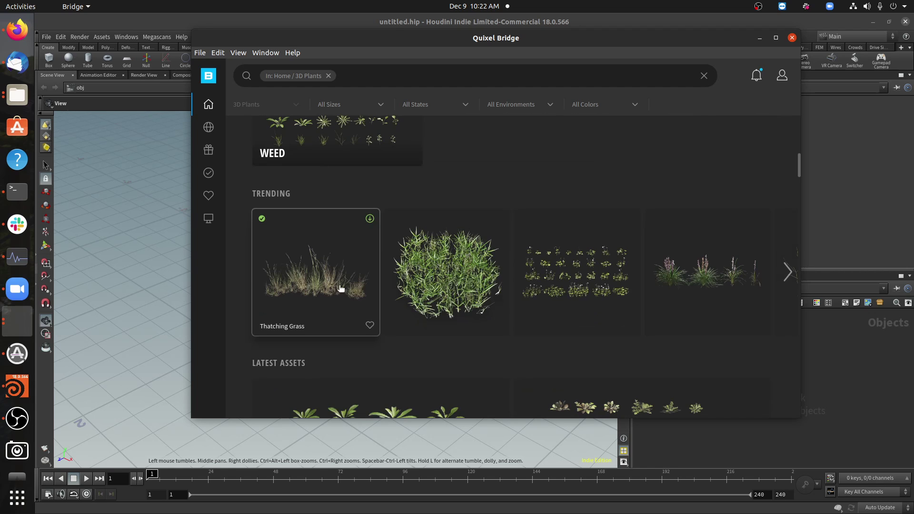
# Open the trending Lilyturf plant's download settings and check the choices for texture resolution and mesh format
pyautogui.click(702, 276)
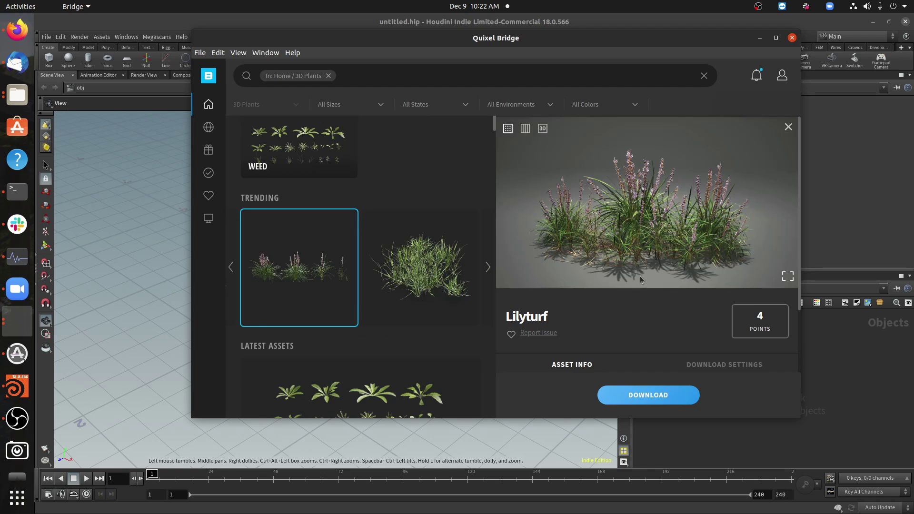
pyautogui.scroll(-1, 659, 314)
pyautogui.scroll(-2, 623, 329)
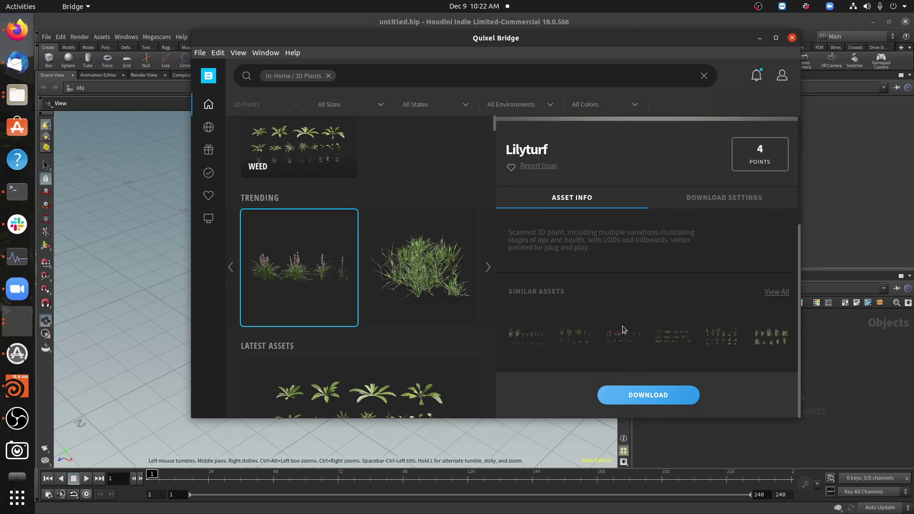
pyautogui.click(724, 195)
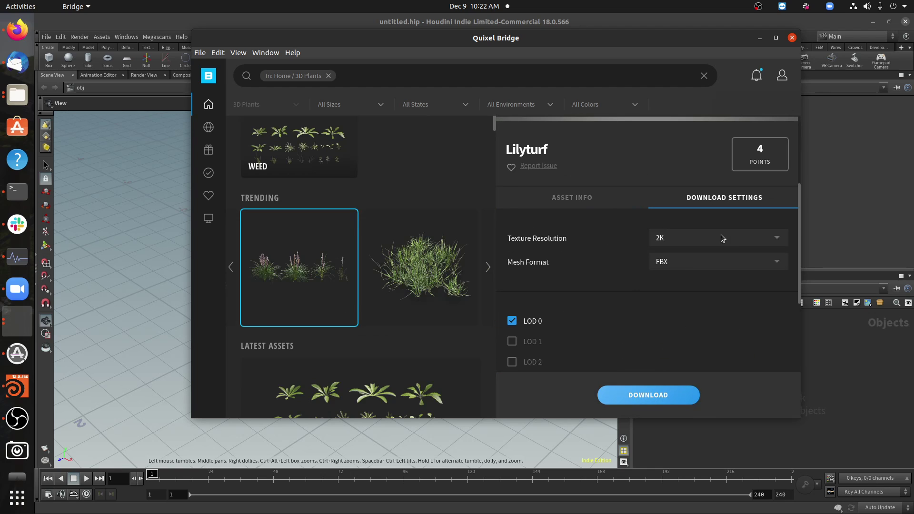
pyautogui.click(703, 238)
pyautogui.click(587, 243)
pyautogui.click(668, 261)
pyautogui.click(580, 253)
# Include LOD 1, LOD 2, LOD 3 and LOD 4 in the Lilyturf download
pyautogui.scroll(-4, 590, 265)
pyautogui.click(513, 165)
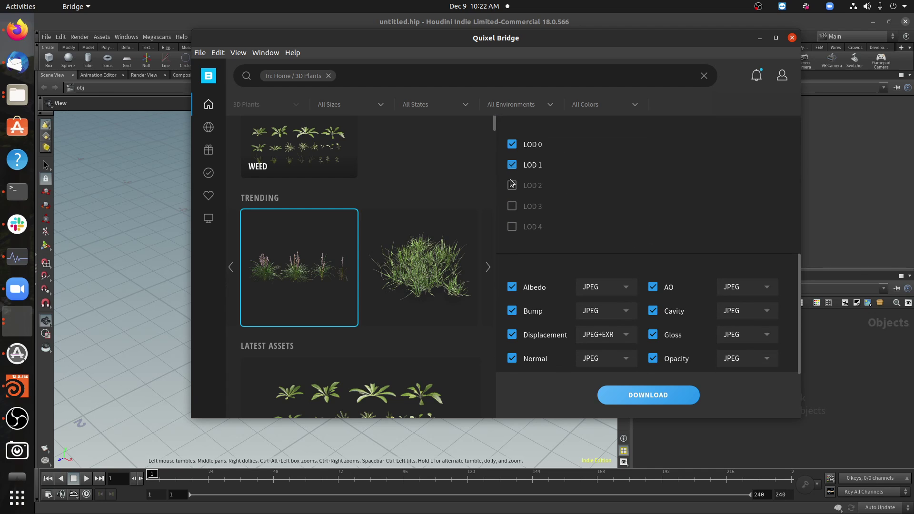
pyautogui.click(512, 188)
pyautogui.click(512, 207)
pyautogui.click(512, 227)
# Review the texture maps selected for the Lilyturf and download the asset
pyautogui.scroll(-1, 595, 218)
pyautogui.scroll(-2, 595, 218)
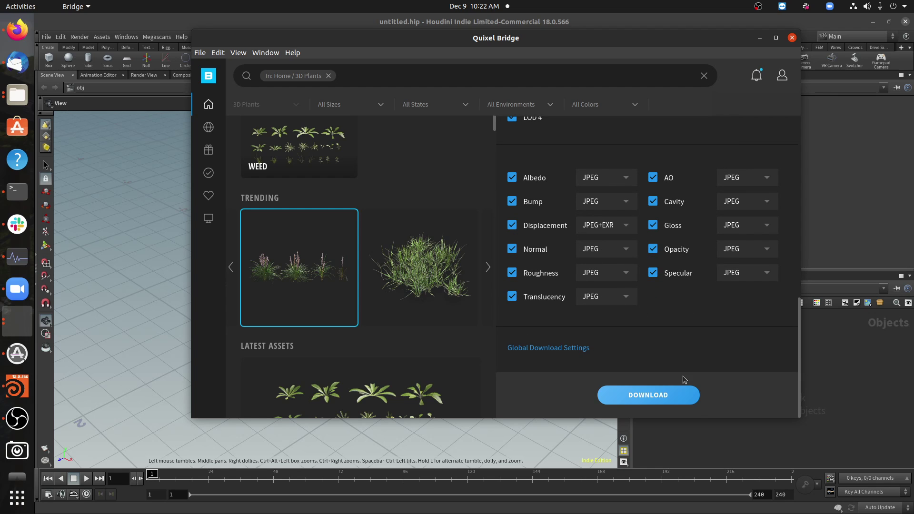
pyautogui.scroll(5, 680, 376)
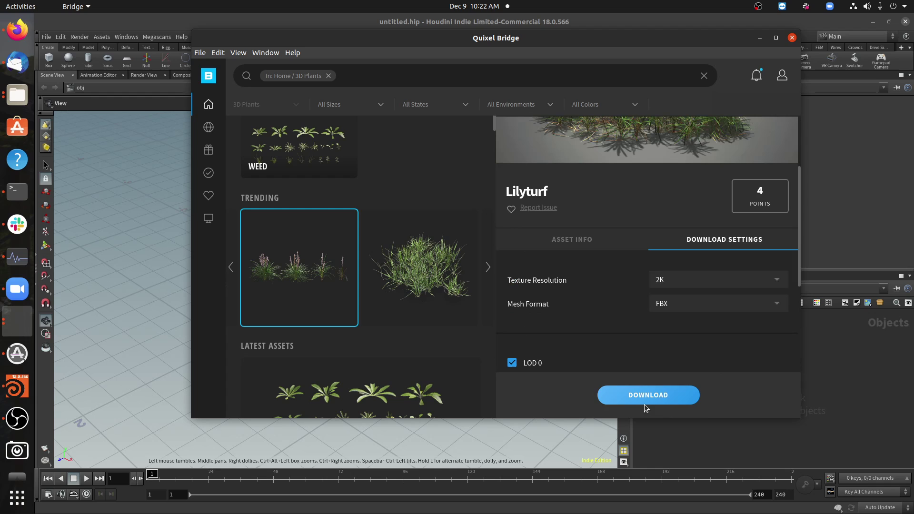
pyautogui.click(641, 399)
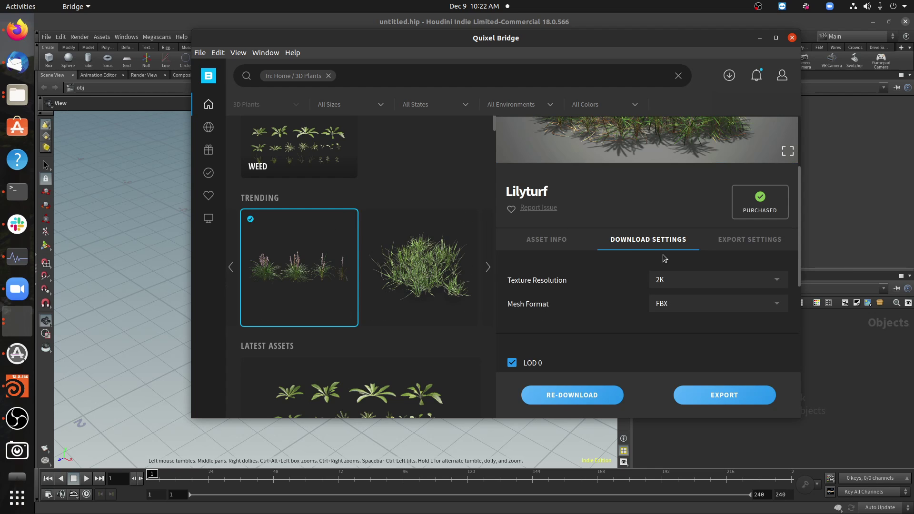
# Open the Lilyturf's export settings and set its export target to Houdini
pyautogui.click(742, 247)
pyautogui.scroll(-3, 628, 273)
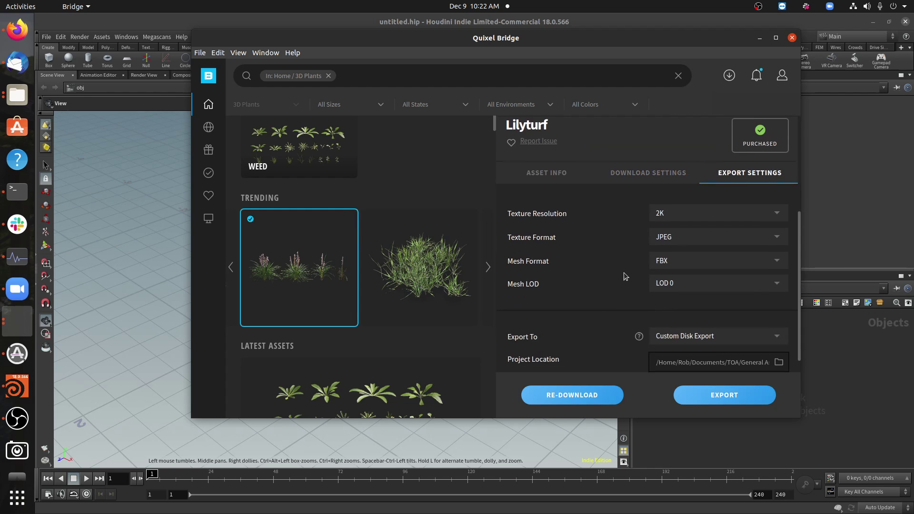
pyautogui.scroll(-3, 627, 284)
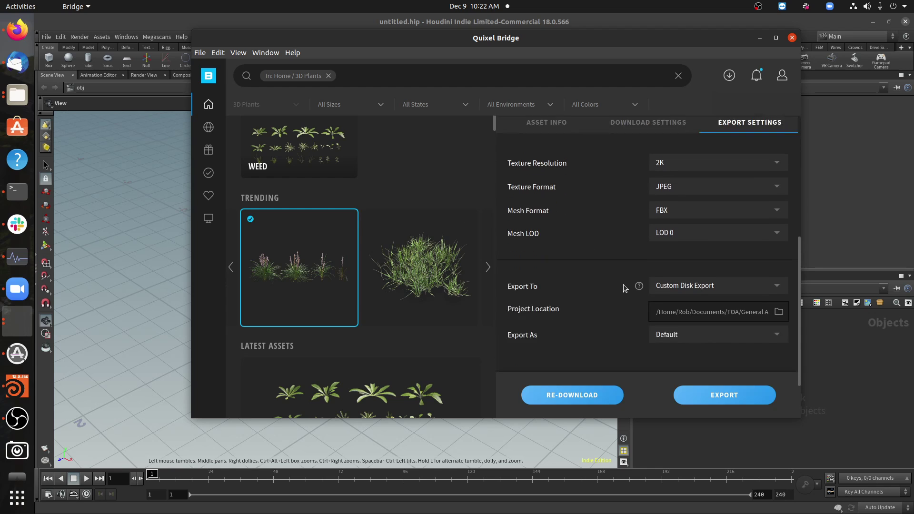
pyautogui.click(679, 253)
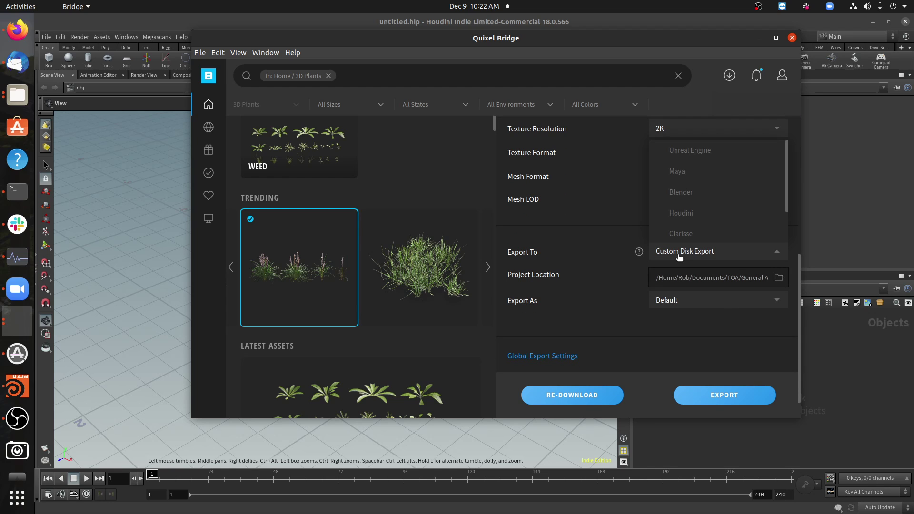
pyautogui.click(691, 215)
pyautogui.click(671, 289)
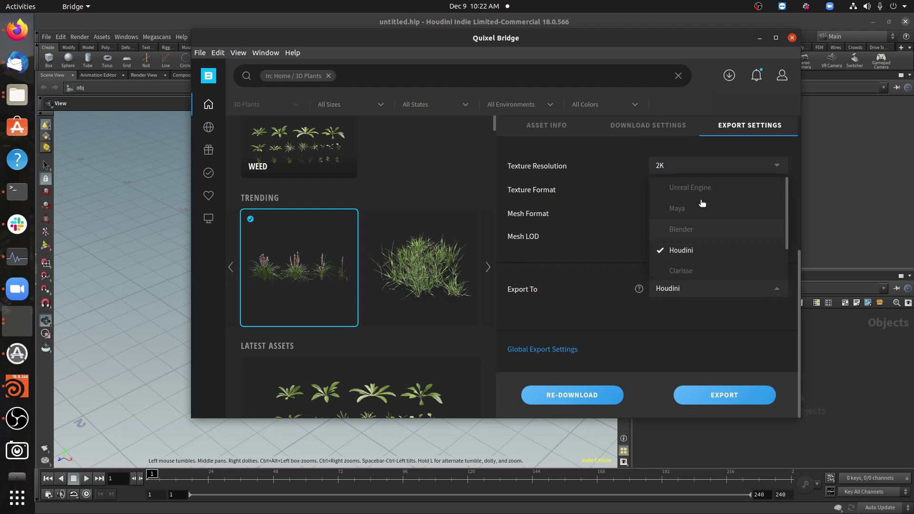
pyautogui.click(664, 292)
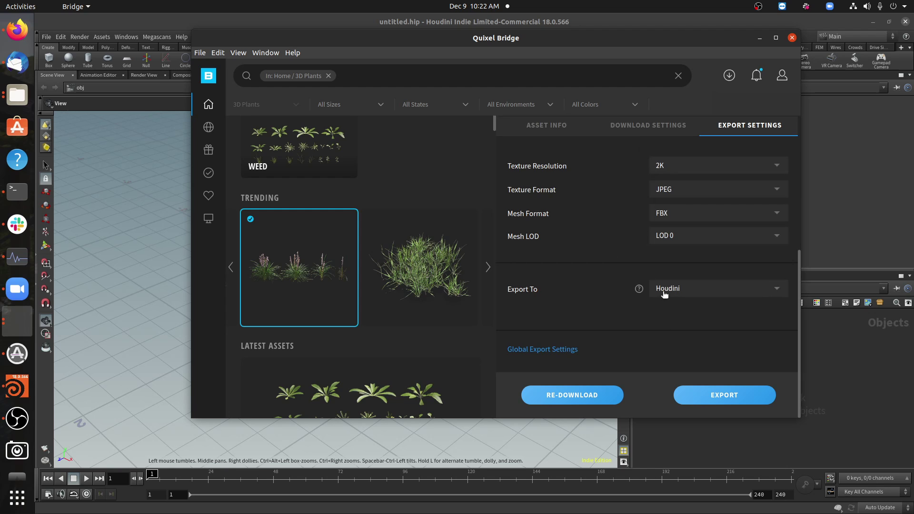
# Review the Lilyturf's export settings, export the plant to Houdini and switch to Houdini
pyautogui.scroll(5, 621, 324)
pyautogui.scroll(-5, 621, 323)
pyautogui.scroll(3, 621, 323)
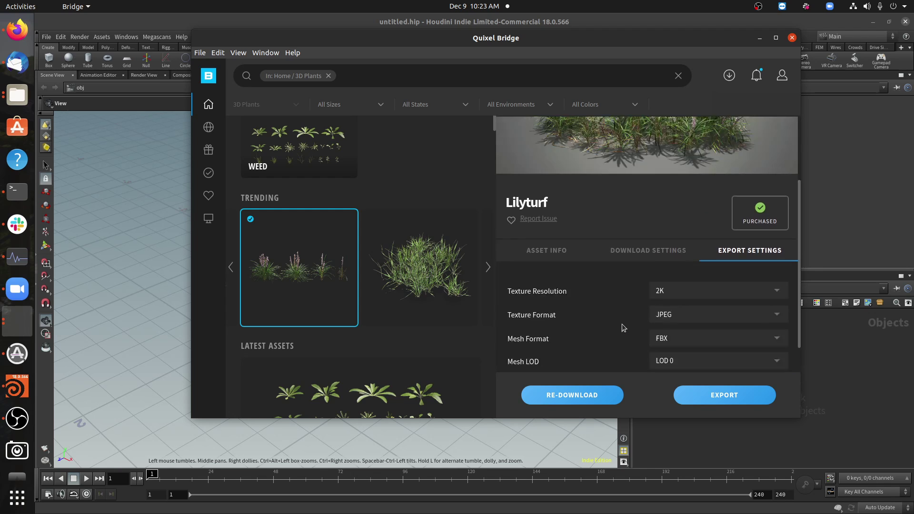
pyautogui.click(716, 398)
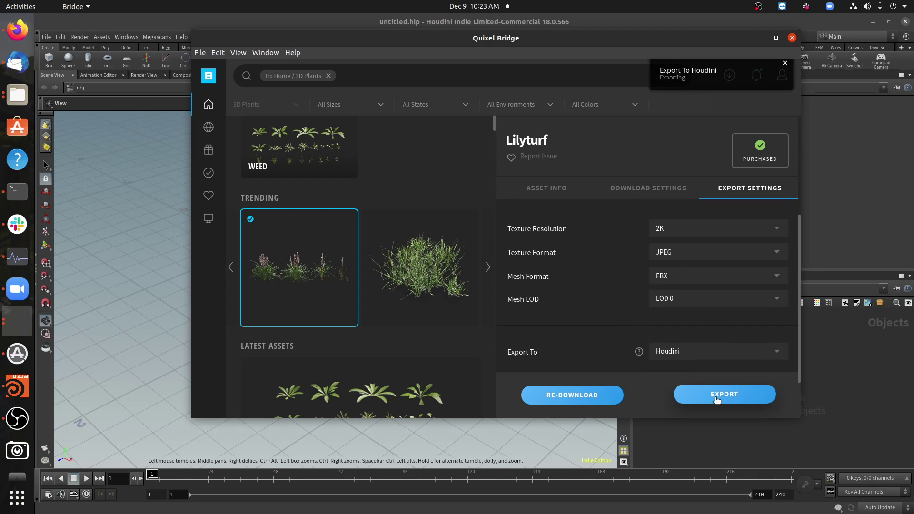
pyautogui.click(835, 383)
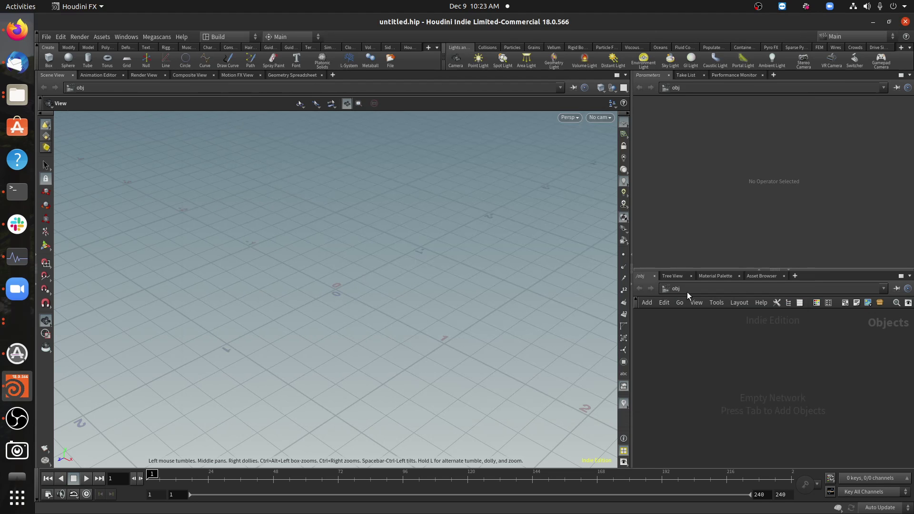
# Open the imported Lily_Turf_0 subnetwork and look over its material network and plant variation nodes
pyautogui.scroll(3, 815, 397)
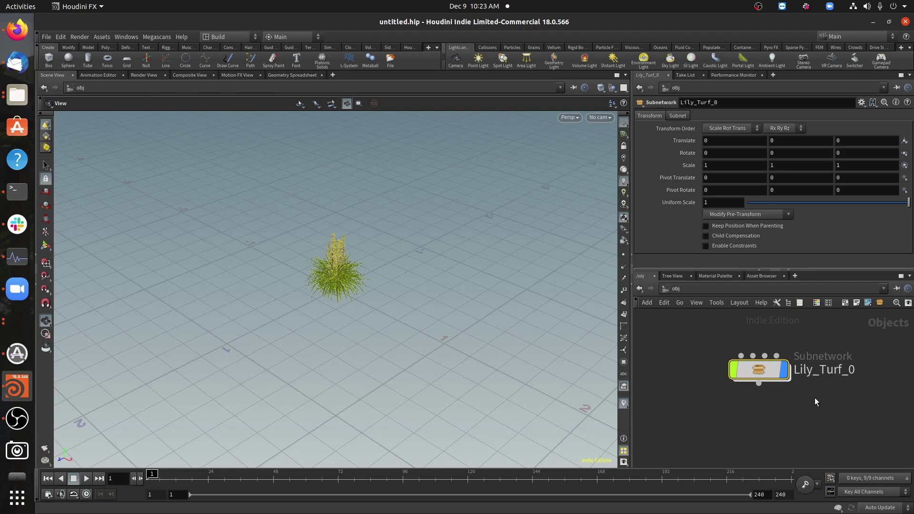
pyautogui.moveTo(762, 370); pyautogui.dragTo(753, 367)
pyautogui.doubleClick(752, 367)
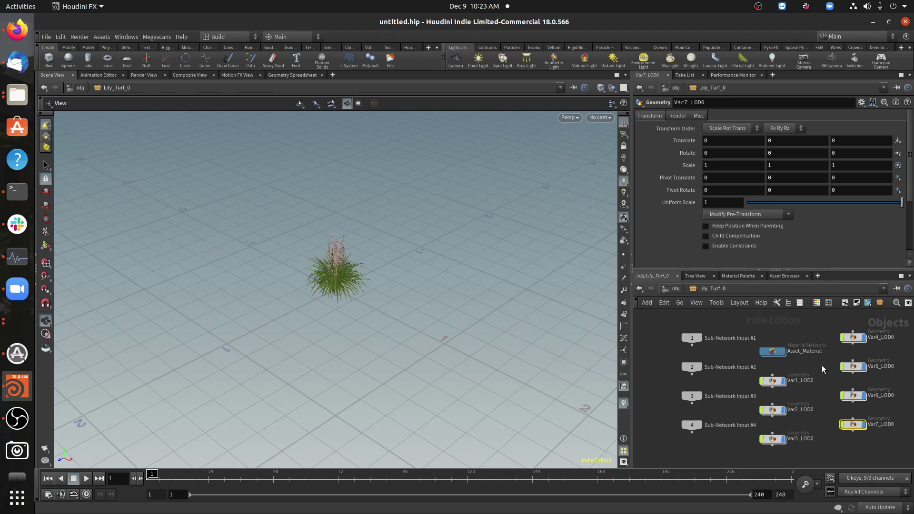
pyautogui.scroll(1, 822, 424)
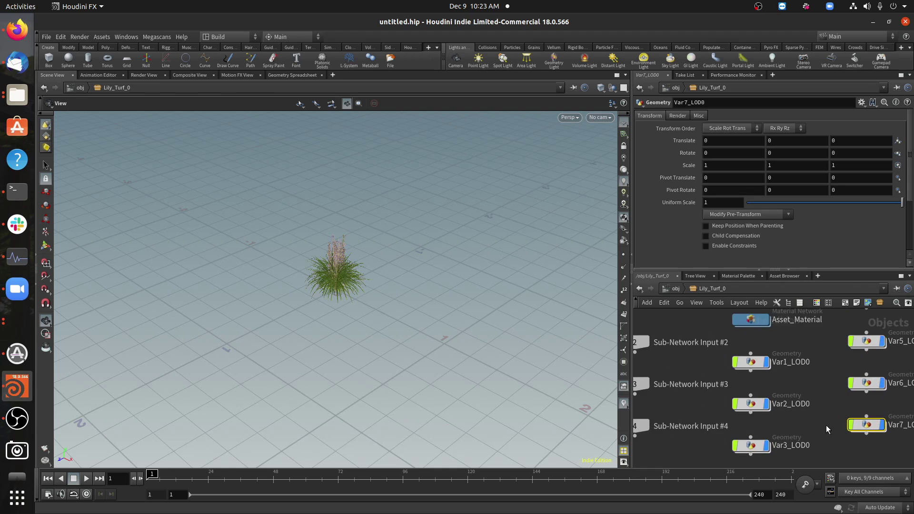
pyautogui.scroll(2, 826, 424)
pyautogui.scroll(-2, 778, 404)
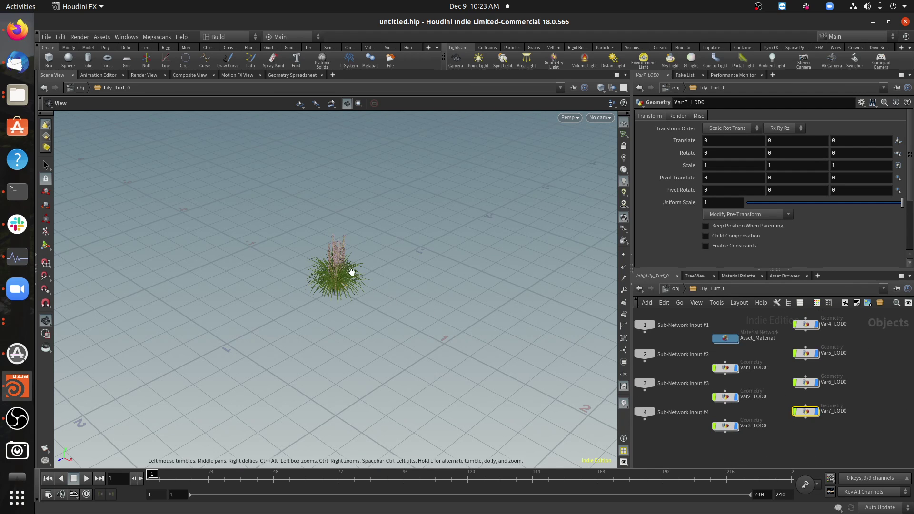
# View the plant up close and play the timeline briefly to check it for motion
pyautogui.scroll(3, 357, 271)
pyautogui.scroll(2, 402, 249)
pyautogui.moveTo(402, 249); pyautogui.dragTo(343, 416)
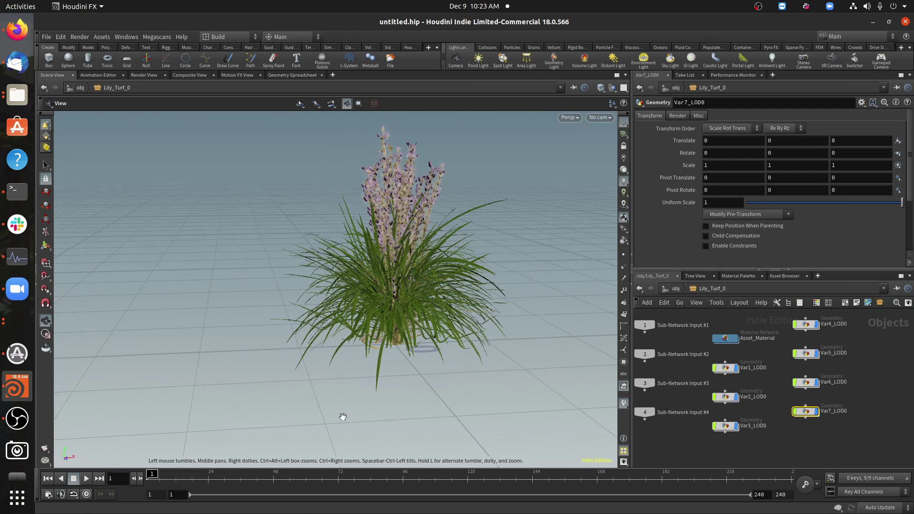
pyautogui.click(85, 478)
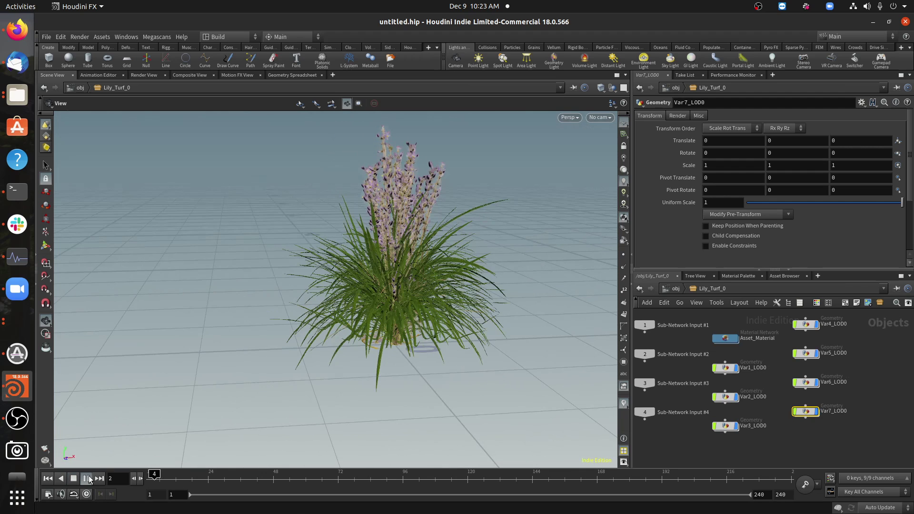
pyautogui.click(85, 478)
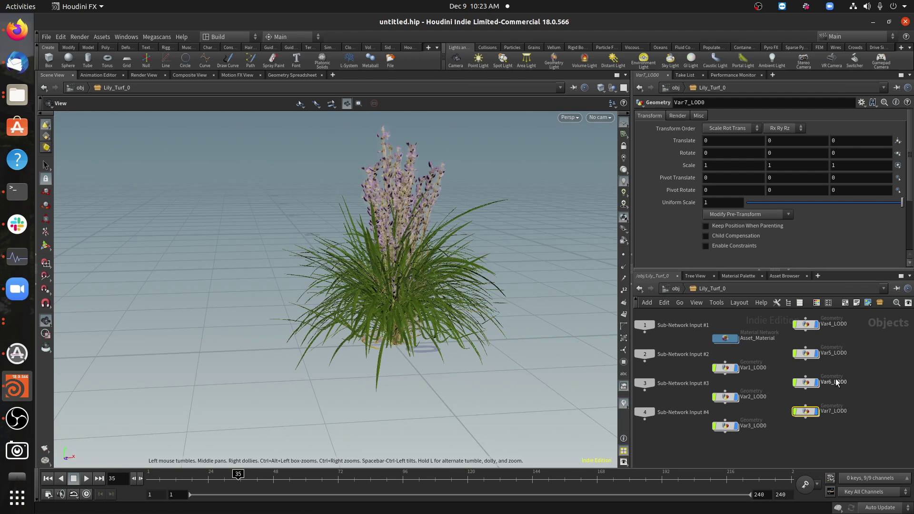
# Open the Var1_LOD0 geometry and examine its plant mesh and node chain
pyautogui.click(806, 325)
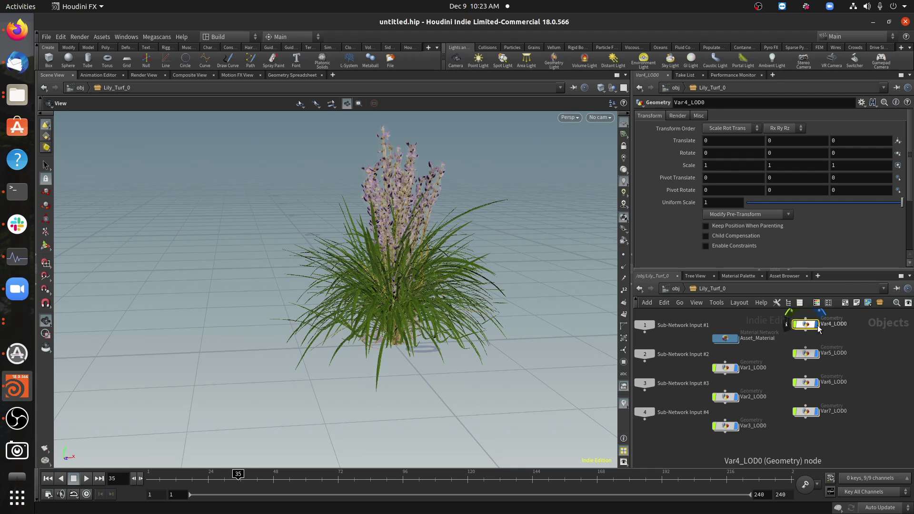
pyautogui.click(725, 369)
pyautogui.doubleClick(725, 369)
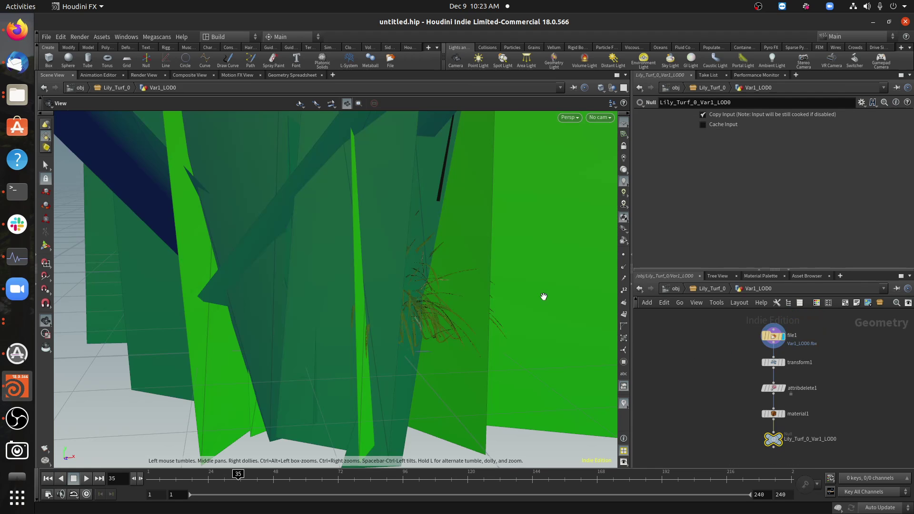
pyautogui.moveTo(543, 297); pyautogui.dragTo(75, 267, button='right')
pyautogui.moveTo(76, 267); pyautogui.dragTo(250, 360, button='middle')
pyautogui.moveTo(250, 361); pyautogui.dragTo(363, 373)
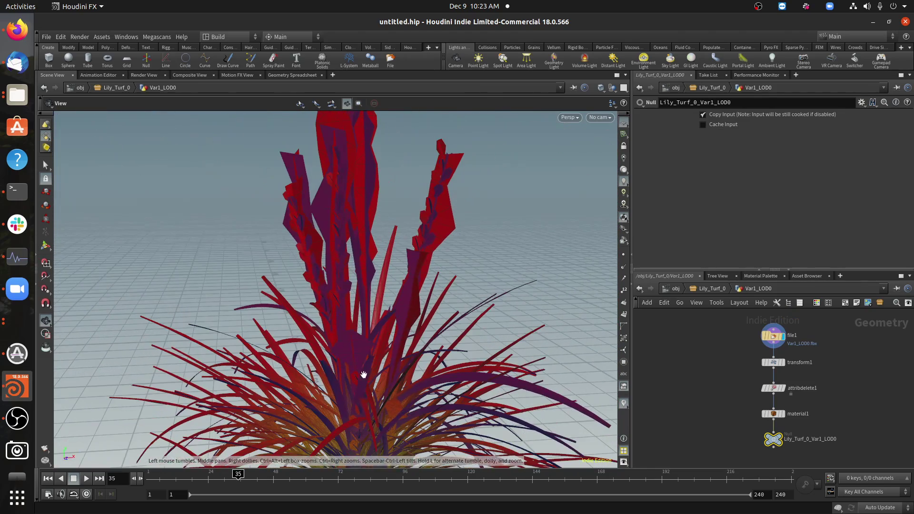
pyautogui.scroll(4, 798, 401)
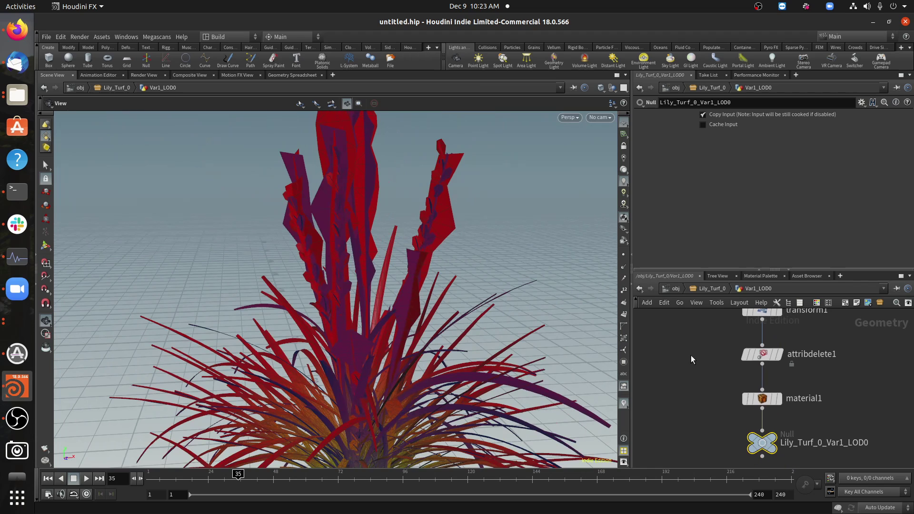
# Enable Apply Motion (Plants) in the Megascans plugin's import options and close the plugin window
pyautogui.click(153, 40)
pyautogui.click(167, 48)
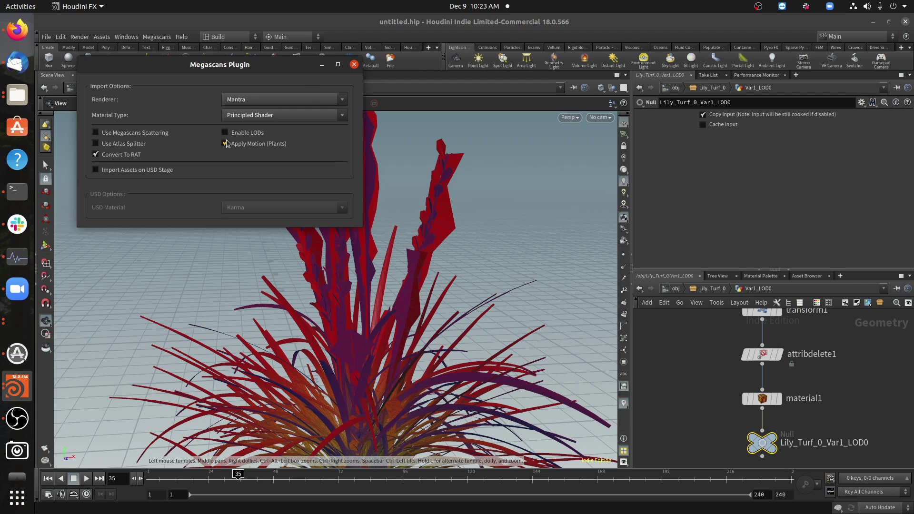
pyautogui.click(354, 64)
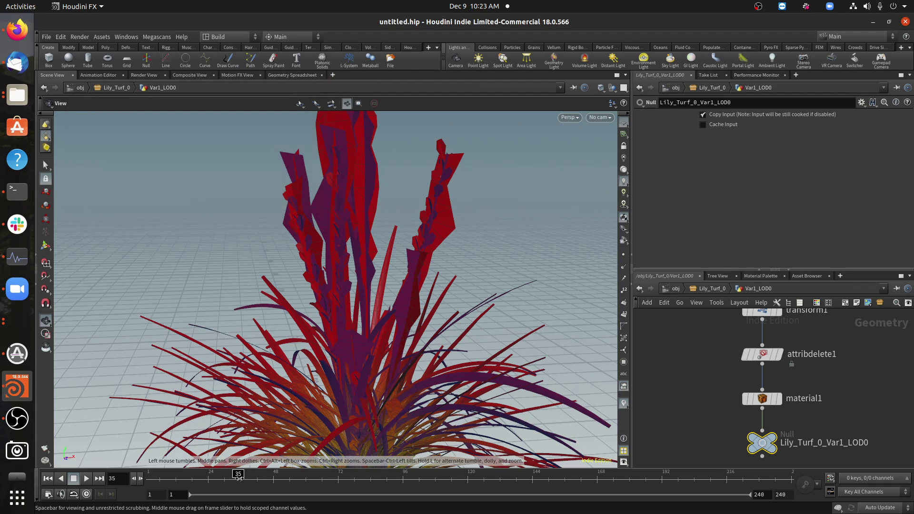
# Delete the imported Lily_Turf_0 subnetwork at object level and export the Lilyturf from Quixel Bridge to Houdini again
pyautogui.click(675, 288)
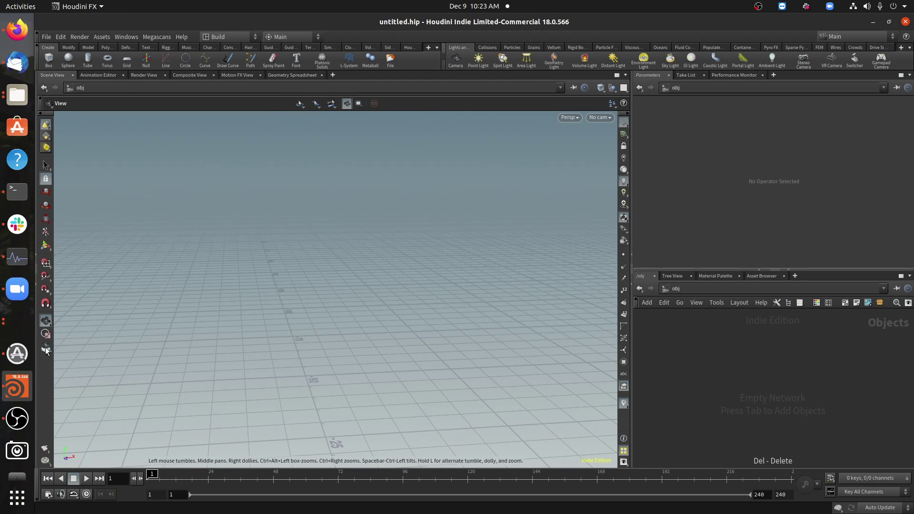
pyautogui.click(15, 330)
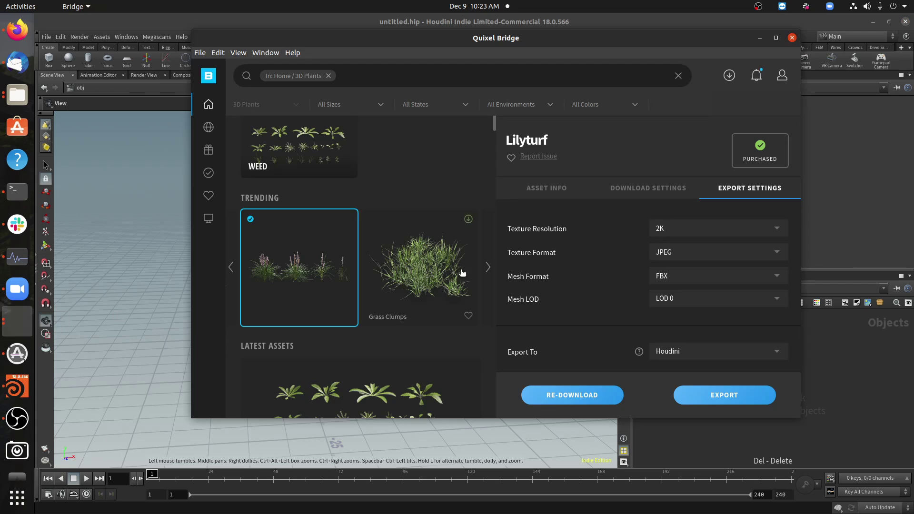
pyautogui.click(764, 393)
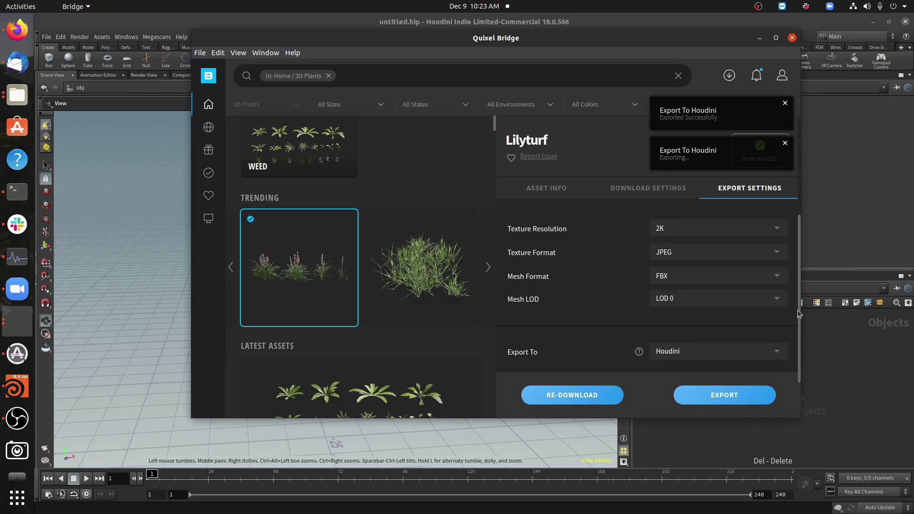
pyautogui.click(826, 439)
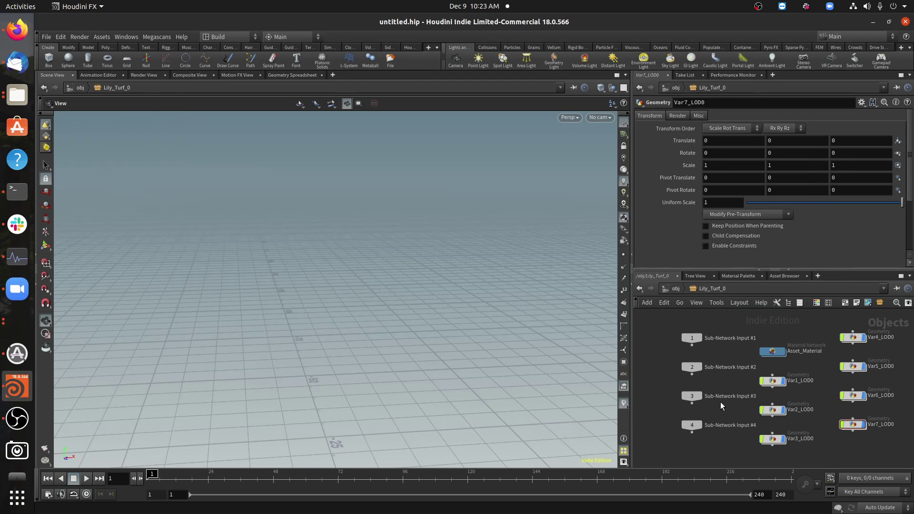
# Frame the re-imported Lily_Turf_0 at object level and scrub the timeline to frame 152 to check the plant's motion
pyautogui.click(669, 289)
pyautogui.moveTo(355, 396); pyautogui.dragTo(373, 373, button='middle')
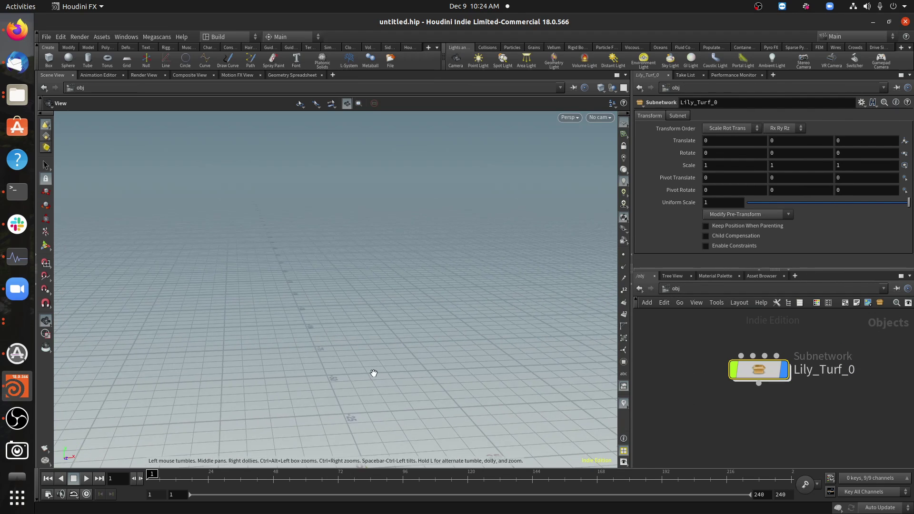
pyautogui.press('f')
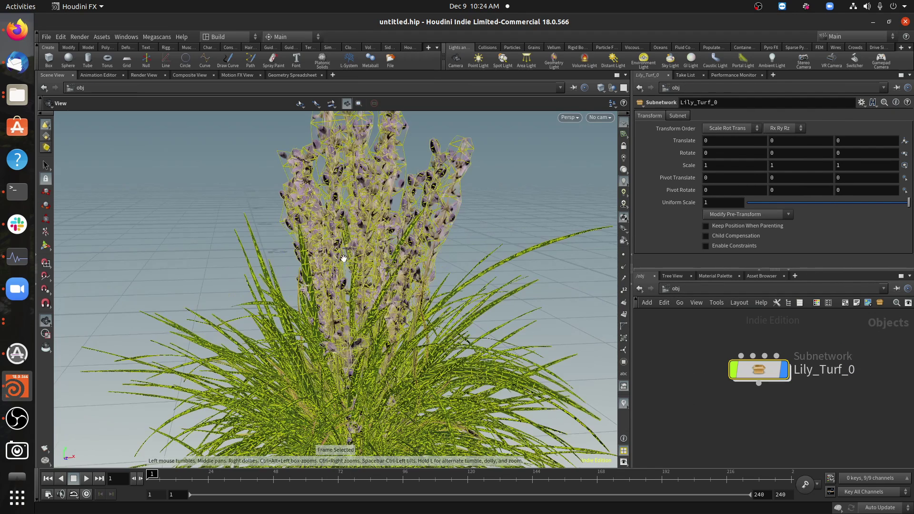
pyautogui.moveTo(153, 486)
pyautogui.mouseDown()
pyautogui.moveTo(285, 483)
pyautogui.moveTo(387, 506)
pyautogui.moveTo(418, 490)
pyautogui.moveTo(560, 479)
pyautogui.mouseUp()
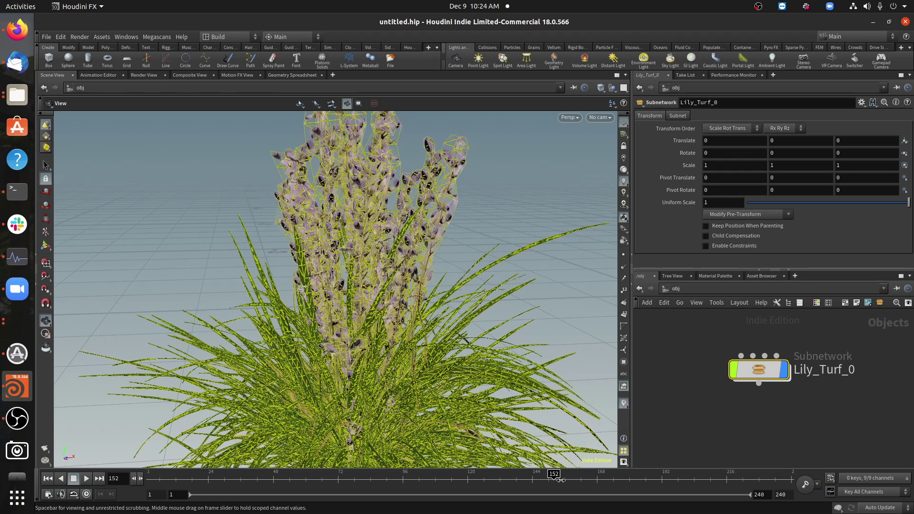
pyautogui.scroll(-5, 529, 283)
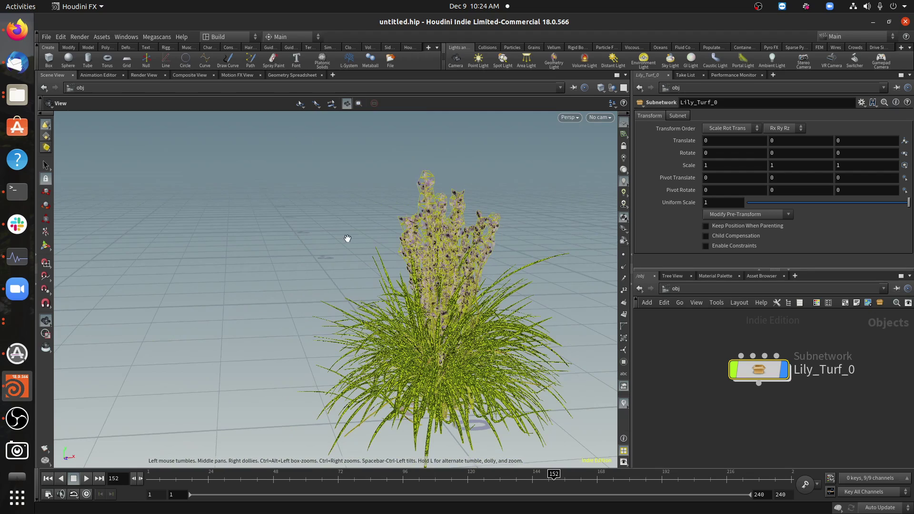
pyautogui.moveTo(414, 272); pyautogui.dragTo(346, 267)
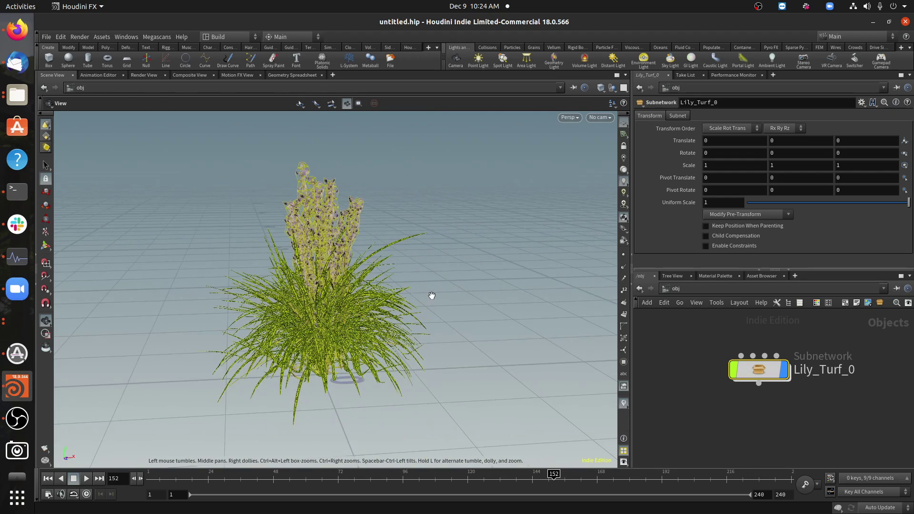
pyautogui.moveTo(382, 316); pyautogui.dragTo(381, 265)
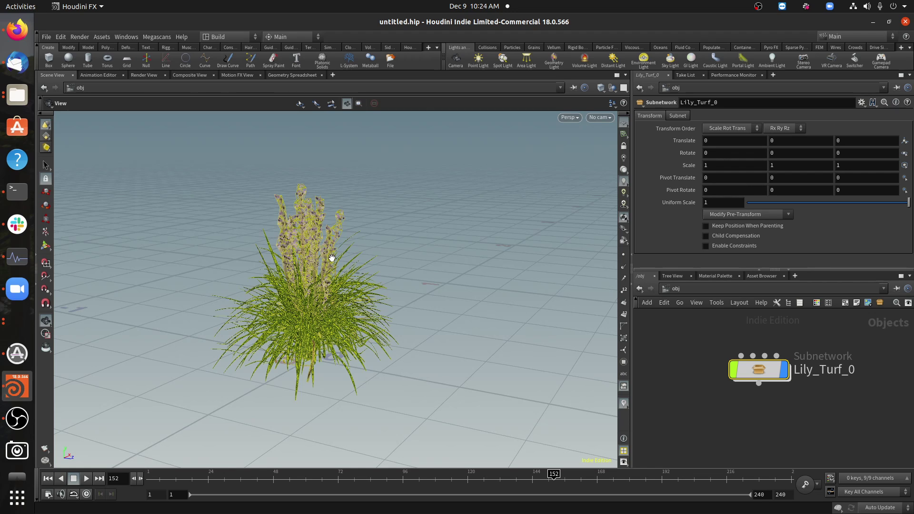
pyautogui.scroll(5, 320, 269)
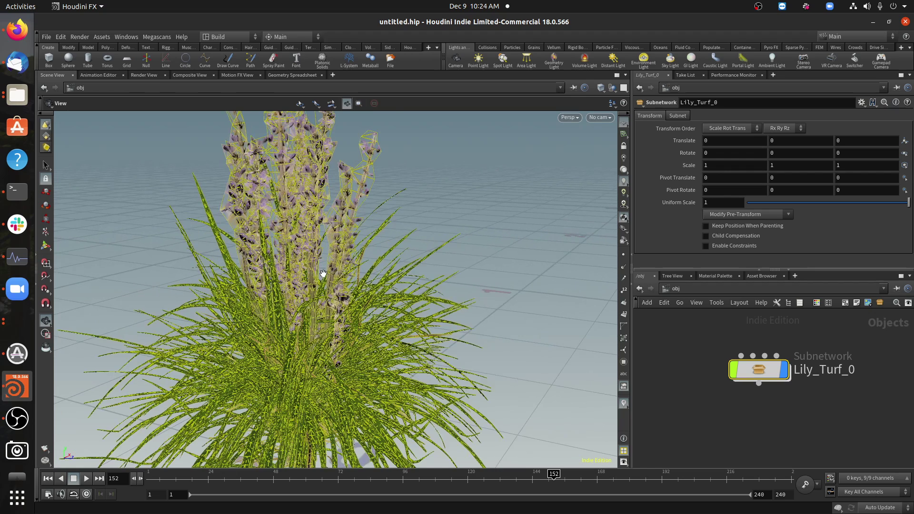
pyautogui.scroll(-3, 377, 282)
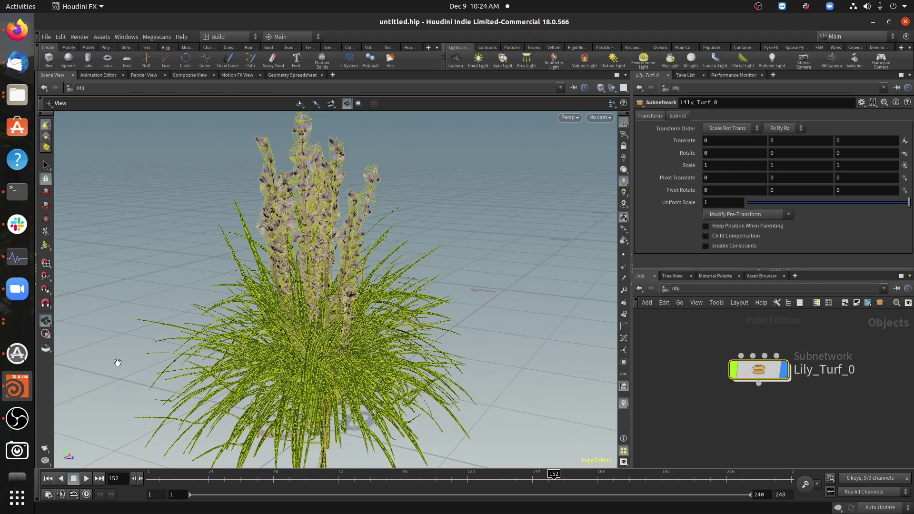